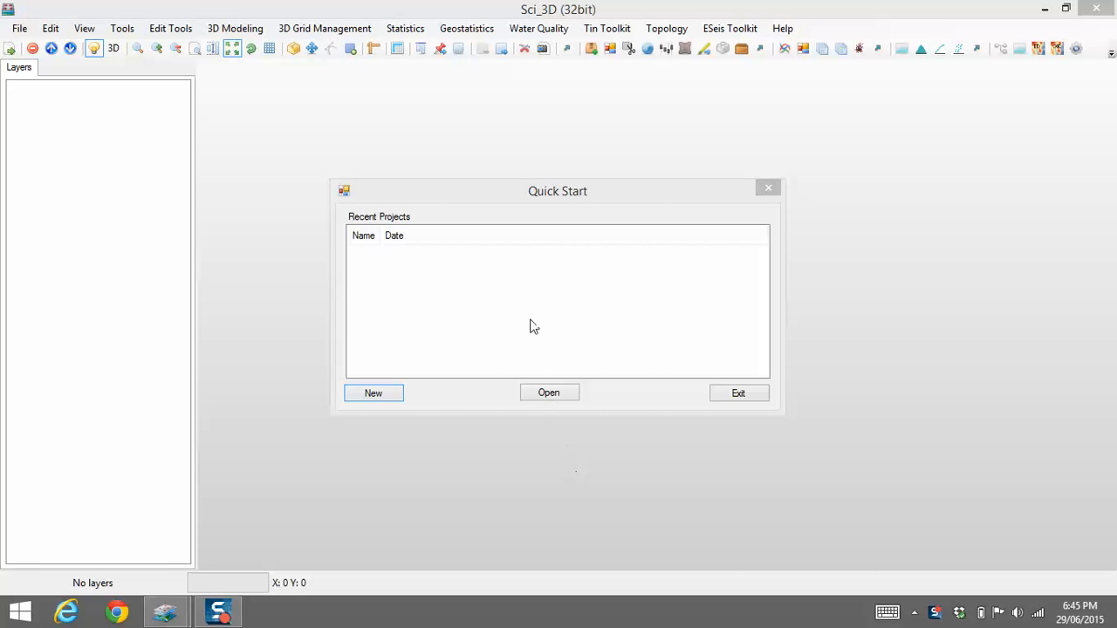
Create a new project named Demo 1 in the C:\work folder.
{"action": "left_click", "coordinate": [576, 189]}
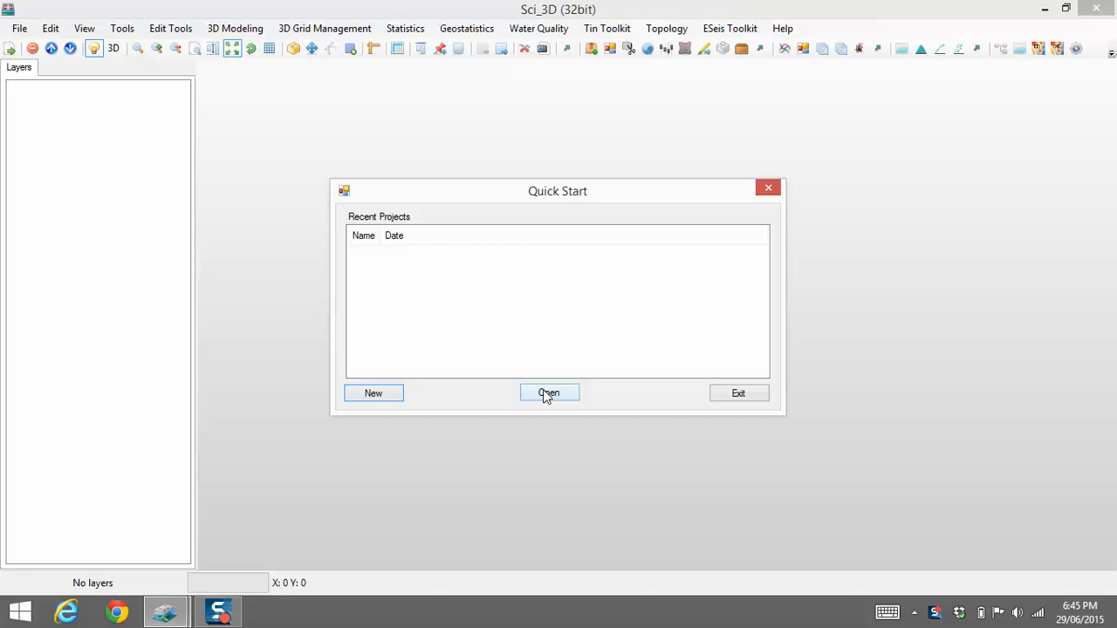
{"action": "left_click", "coordinate": [372, 394]}
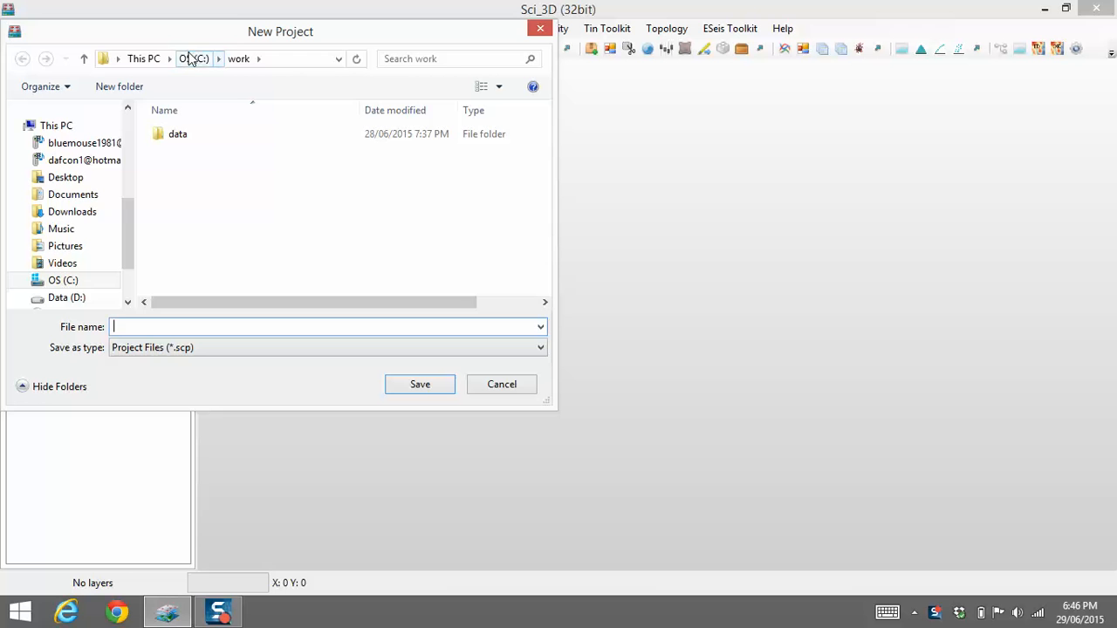
{"action": "left_click", "coordinate": [194, 58]}
{"action": "double_click", "coordinate": [186, 291]}
{"action": "left_click", "coordinate": [185, 327]}
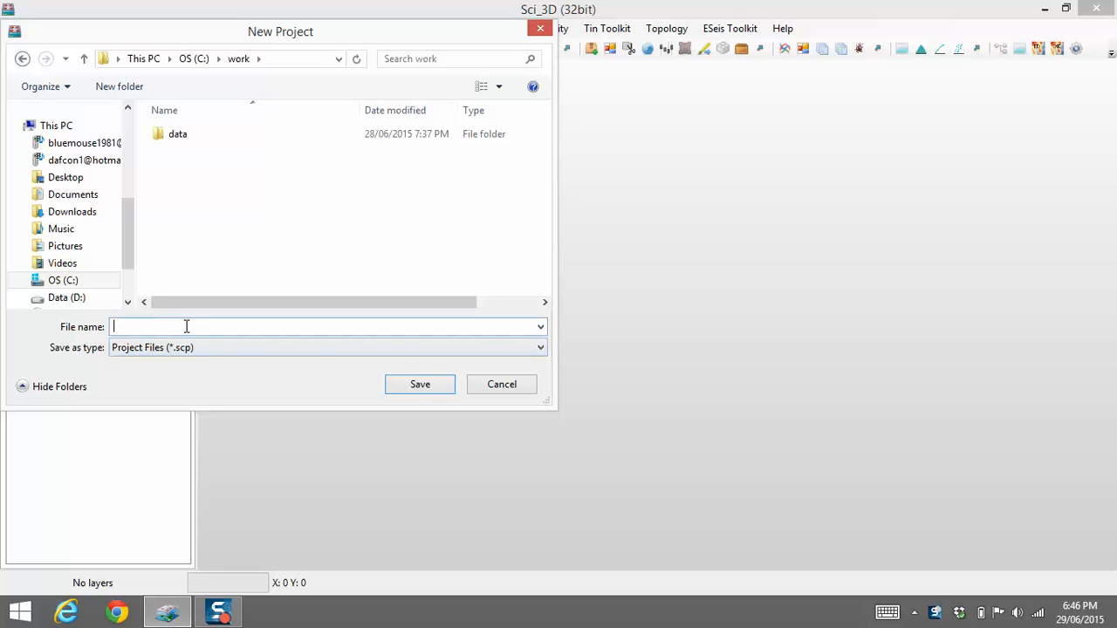
{"action": "type", "text": "Demo 1"}
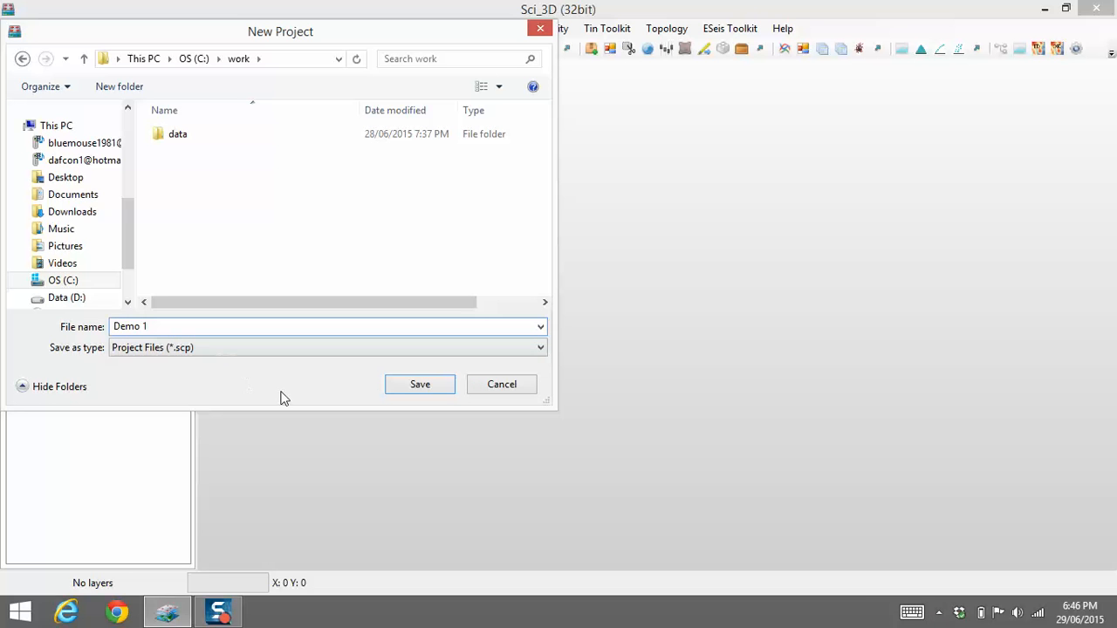
{"action": "left_click", "coordinate": [404, 389]}
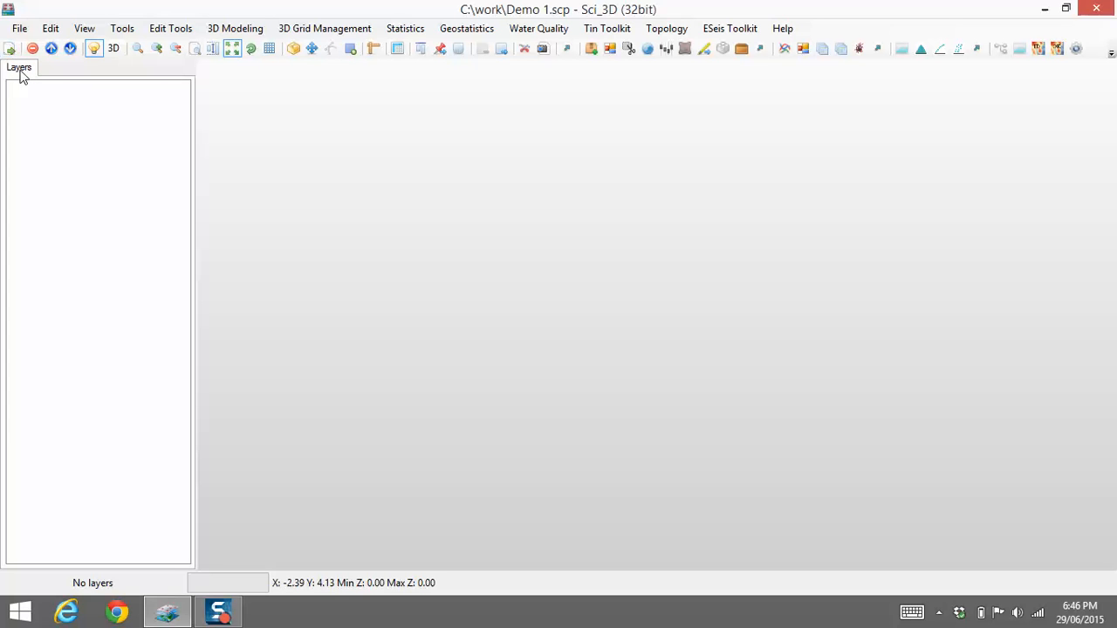
Start a file import and load Topo.csv from the C:\work\data folder as its source.
{"action": "right_click", "coordinate": [68, 160]}
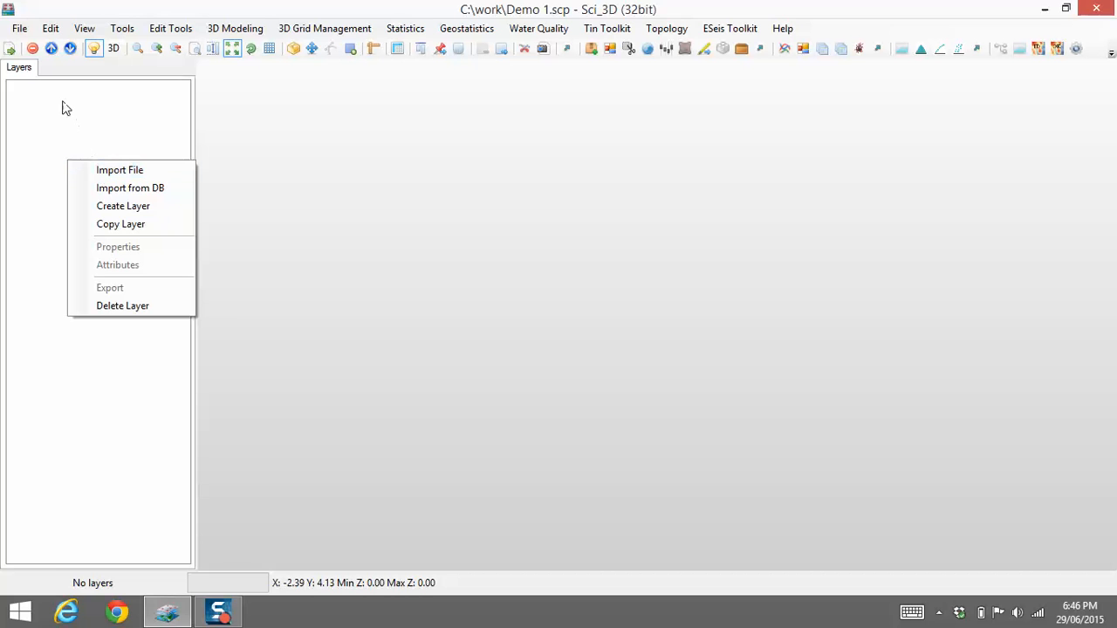
{"action": "left_click", "coordinate": [11, 49]}
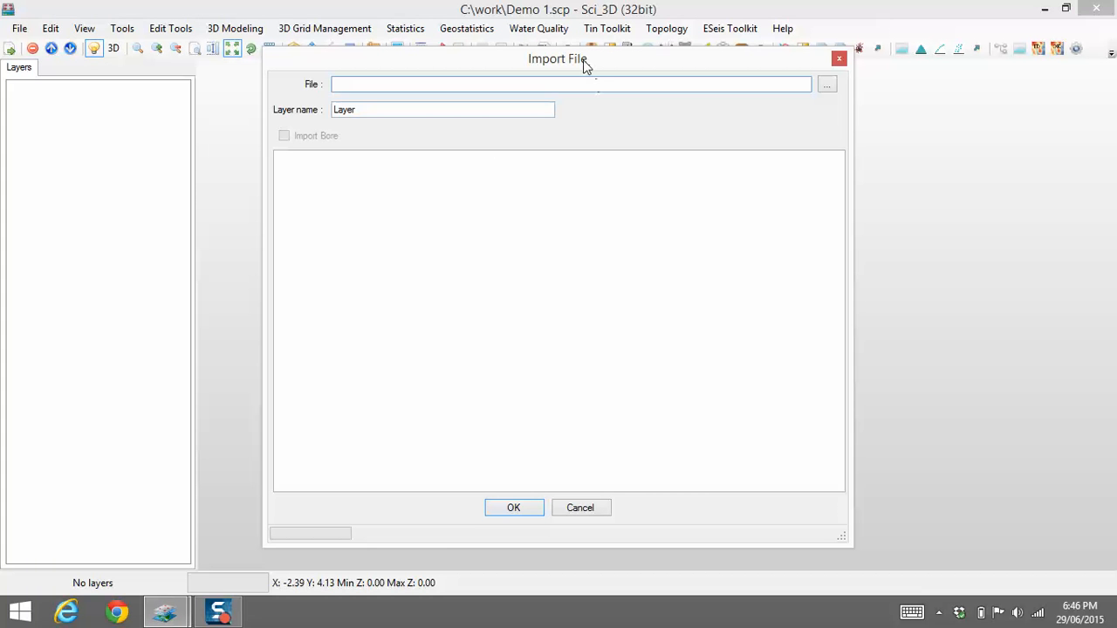
{"action": "left_click", "coordinate": [827, 86]}
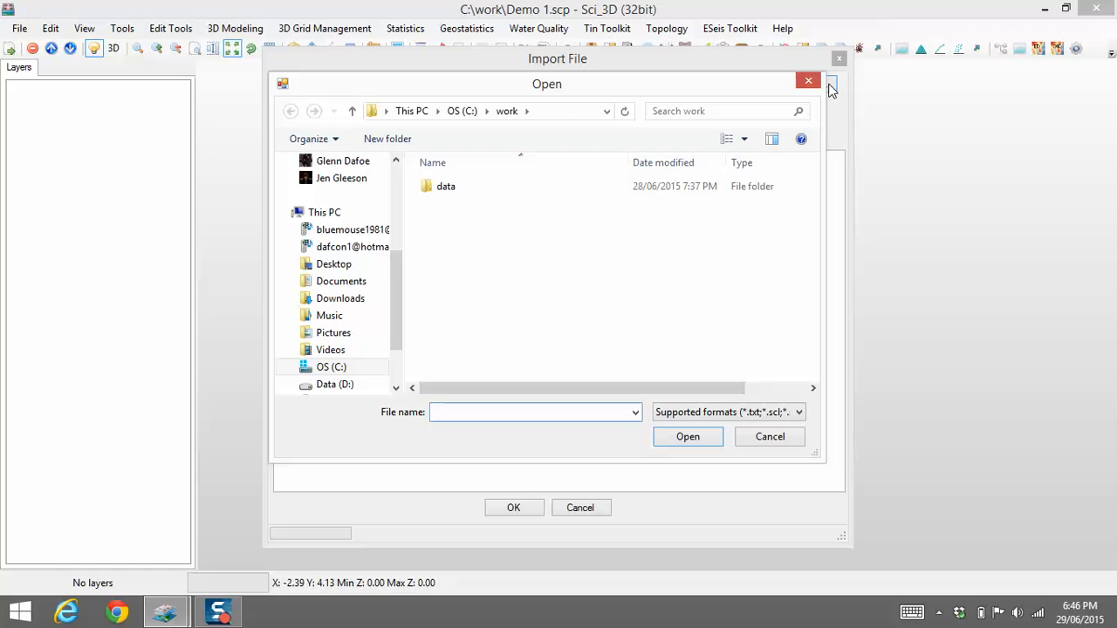
{"action": "double_click", "coordinate": [443, 188]}
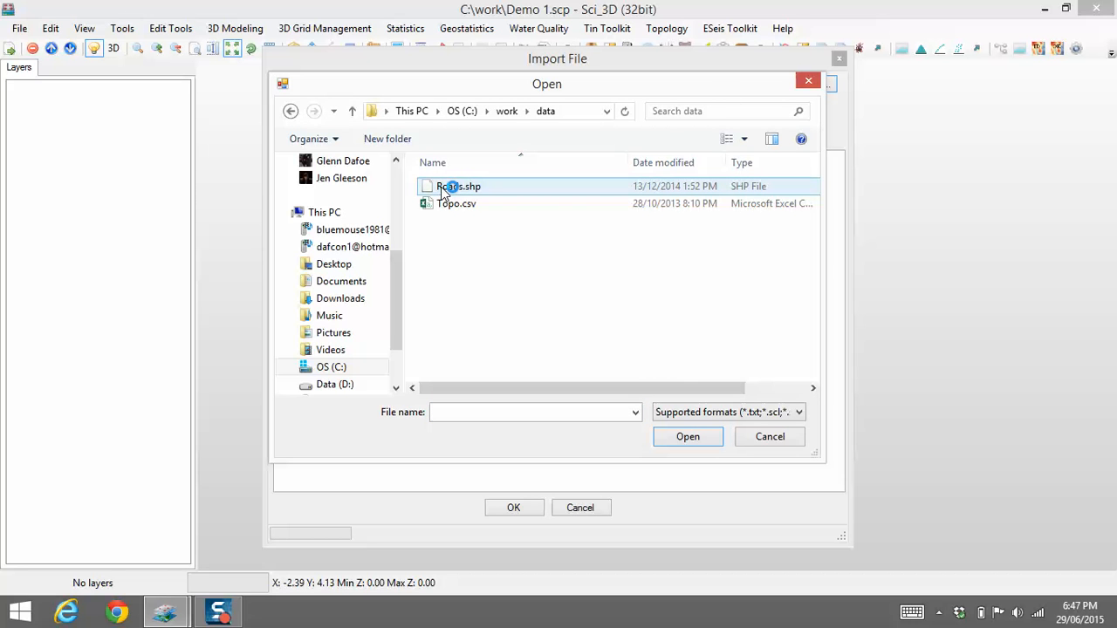
{"action": "left_click", "coordinate": [494, 206]}
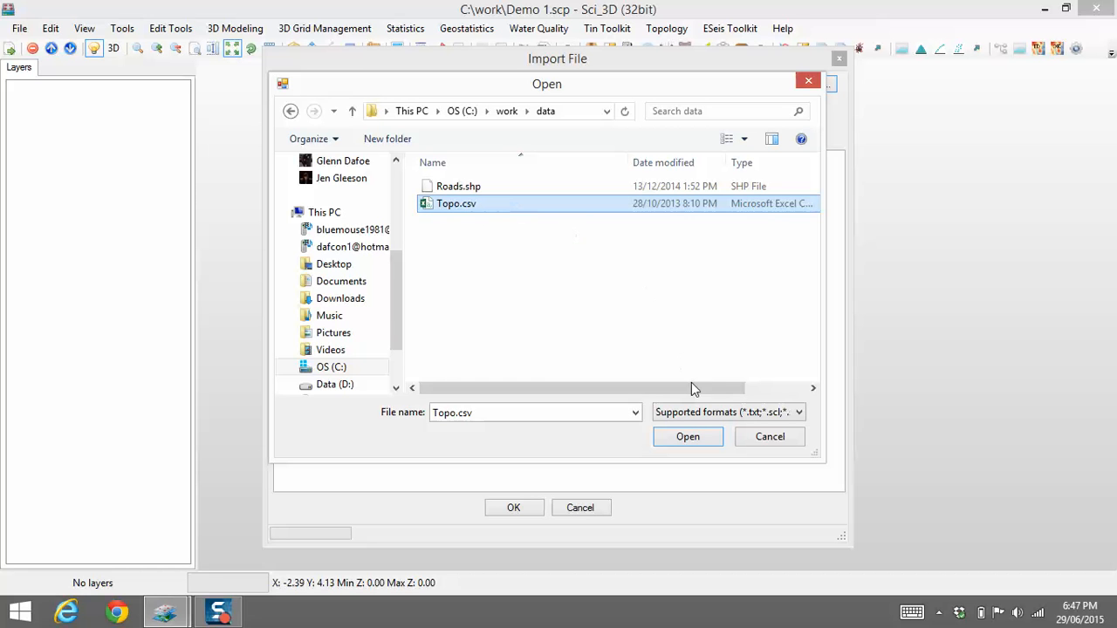
{"action": "left_click", "coordinate": [689, 437]}
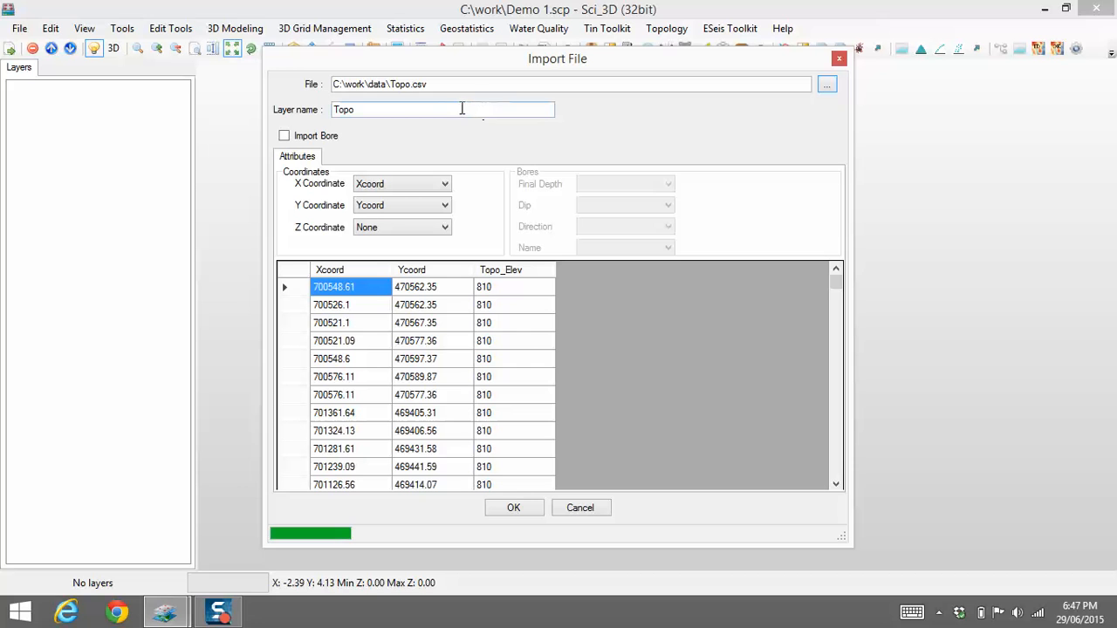
Name the layer Topographic Data, use Topo_Elev as its Z coordinate and complete the import.
{"action": "left_click_drag", "start_coordinate": [390, 84], "coordinate": [410, 82]}
{"action": "left_click", "coordinate": [379, 111]}
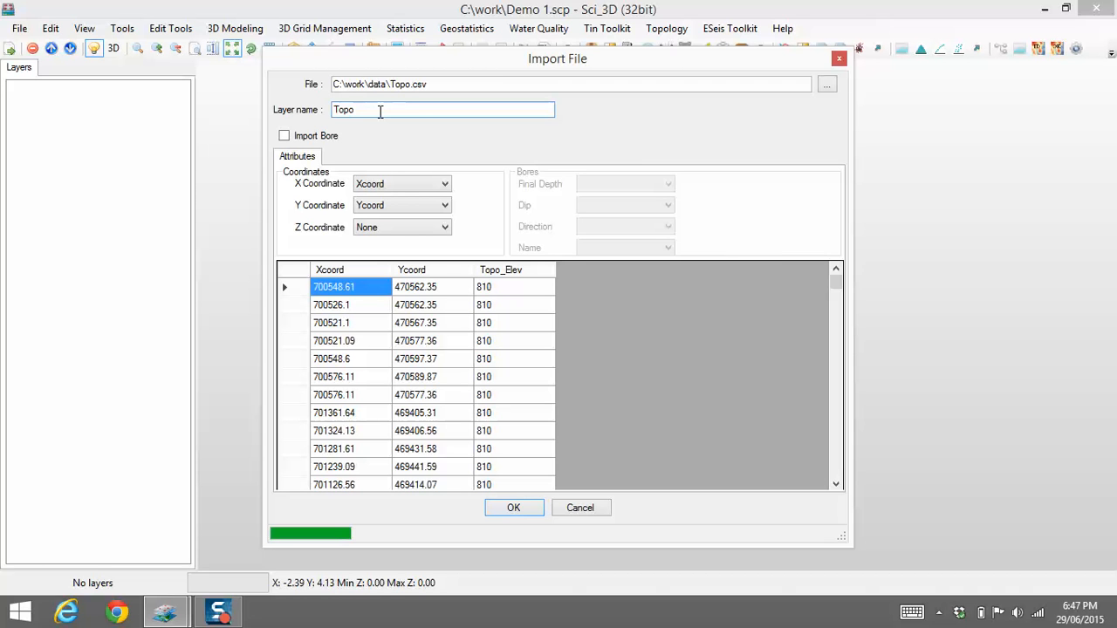
{"action": "type", "text": "graphic Data"}
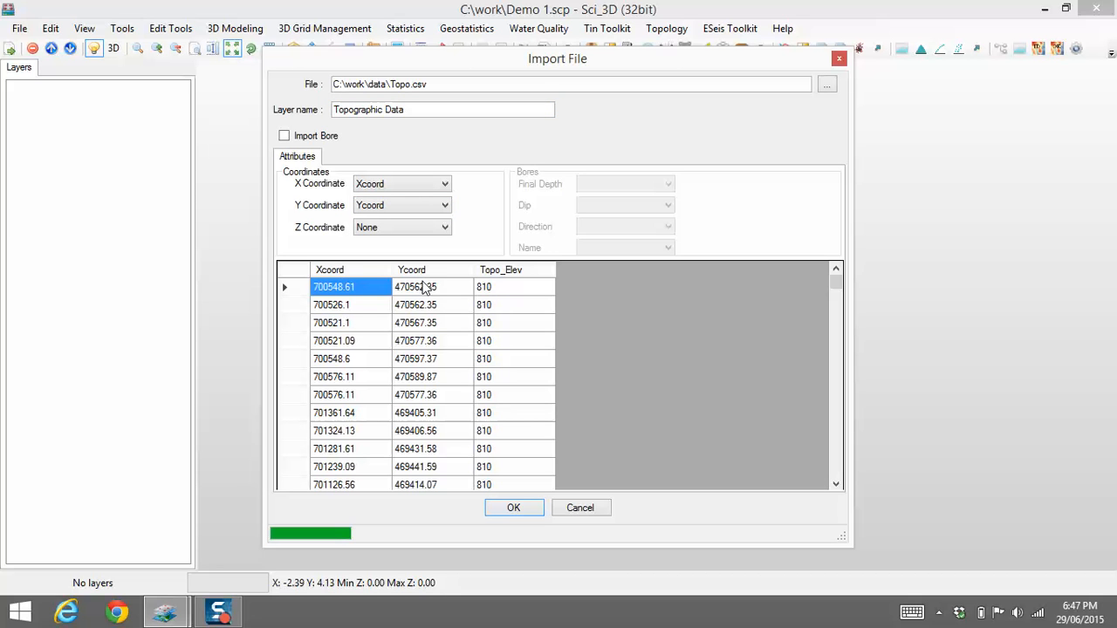
{"action": "left_click", "coordinate": [423, 288]}
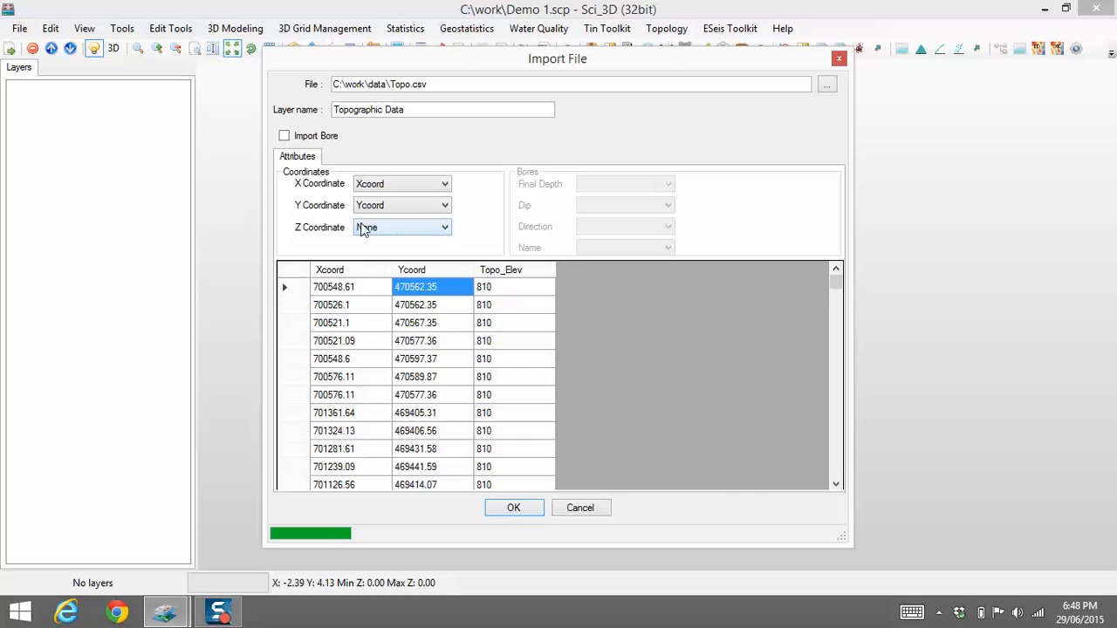
{"action": "left_click", "coordinate": [445, 229]}
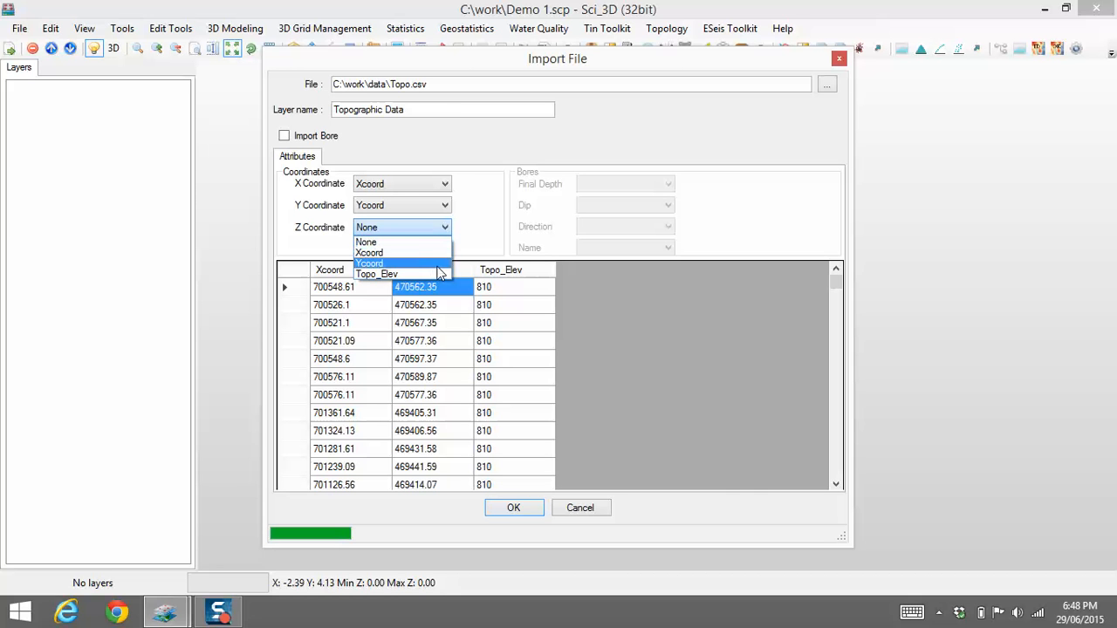
{"action": "left_click", "coordinate": [437, 273]}
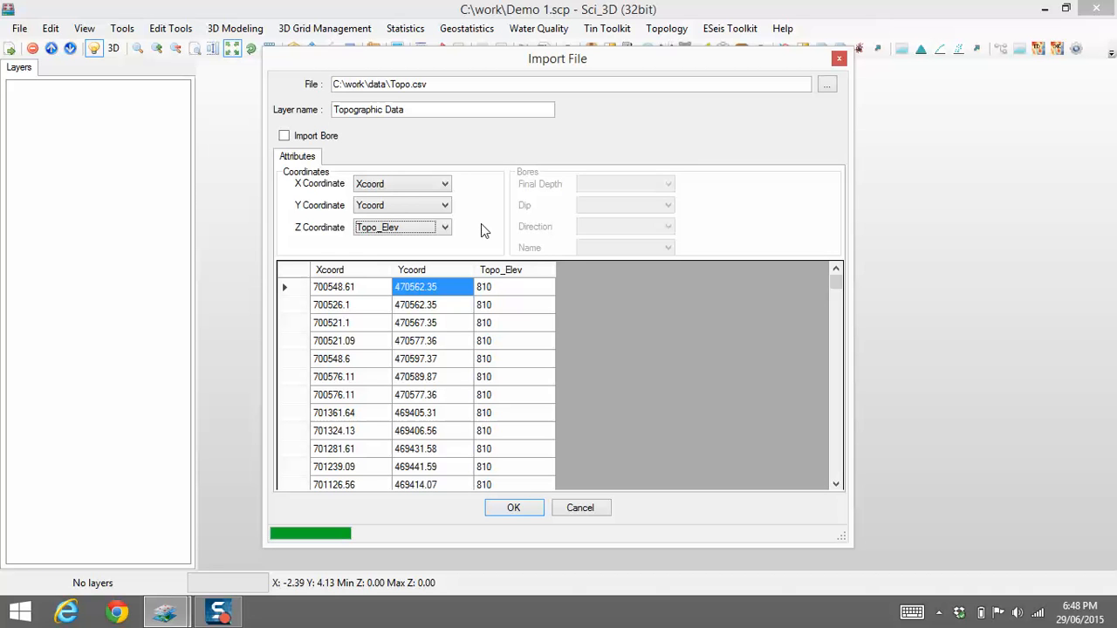
{"action": "left_click", "coordinate": [508, 508]}
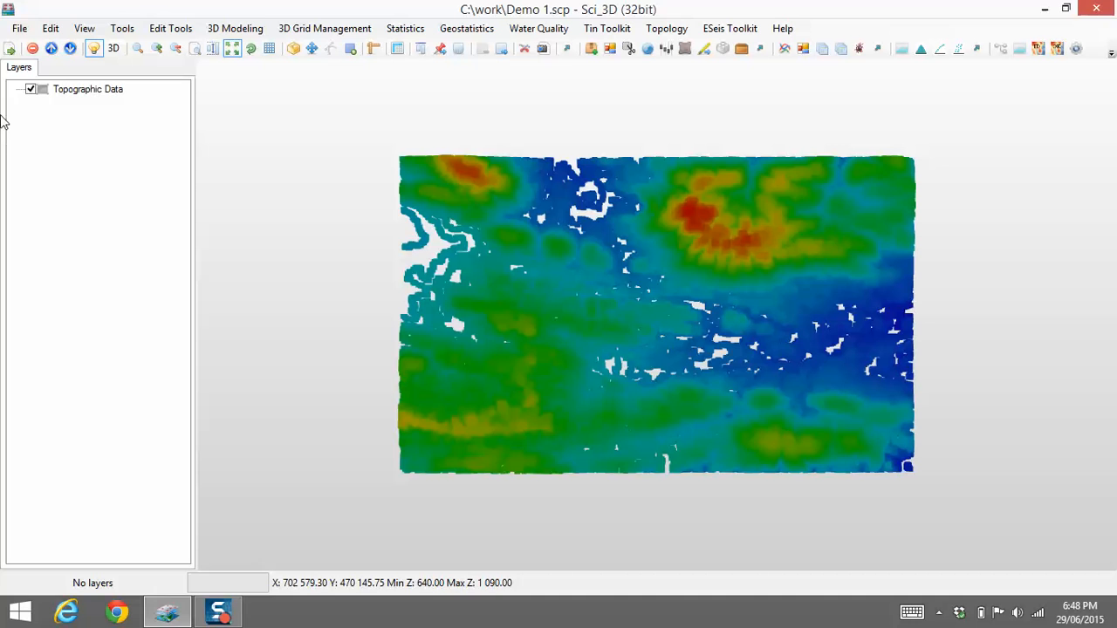
Set the point size of the Topographic Data layer to 0.50.
{"action": "double_click", "coordinate": [89, 91]}
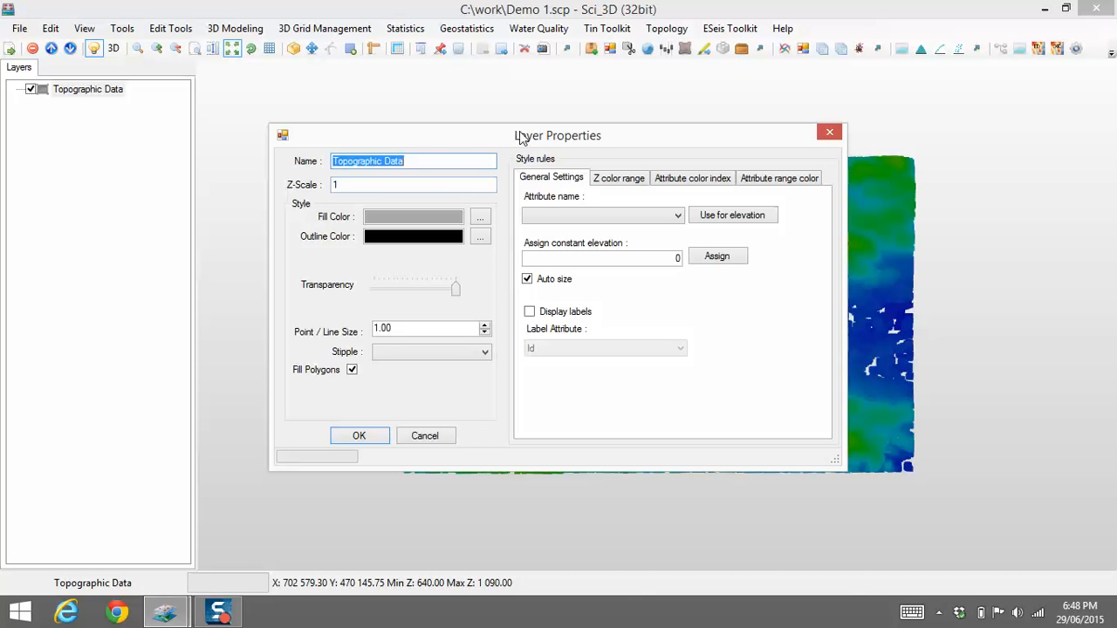
{"action": "left_click", "coordinate": [485, 332]}
{"action": "left_click", "coordinate": [486, 332]}
{"action": "left_click", "coordinate": [485, 333]}
{"action": "left_click", "coordinate": [486, 333]}
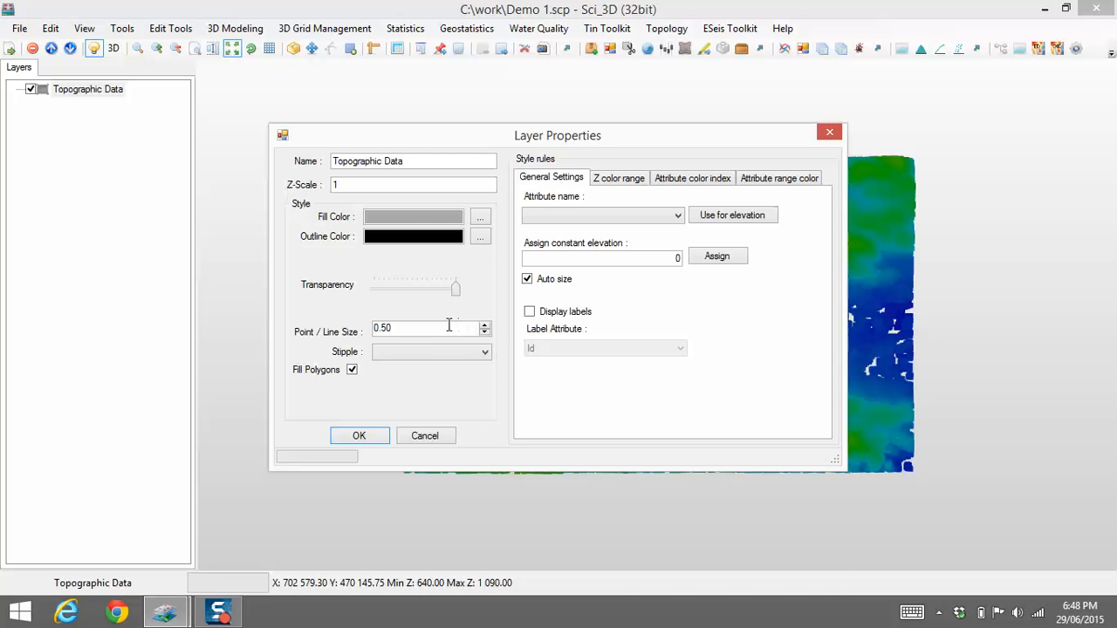
{"action": "left_click", "coordinate": [358, 435]}
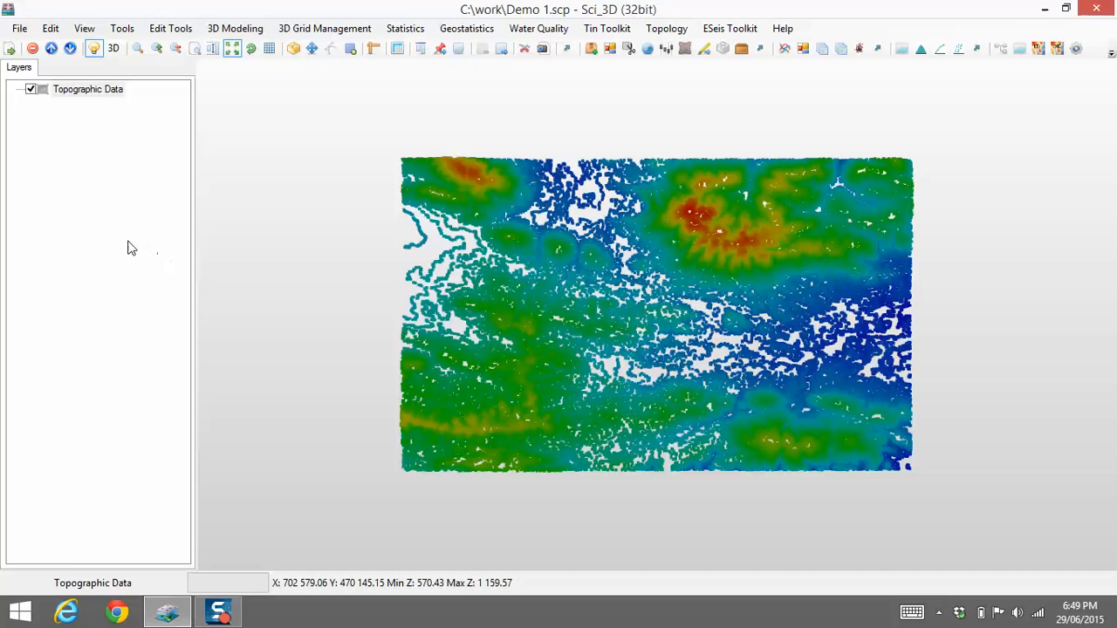
Import Roads.shp from the C:\work\data folder as a layer named Roads.
{"action": "right_click", "coordinate": [86, 158]}
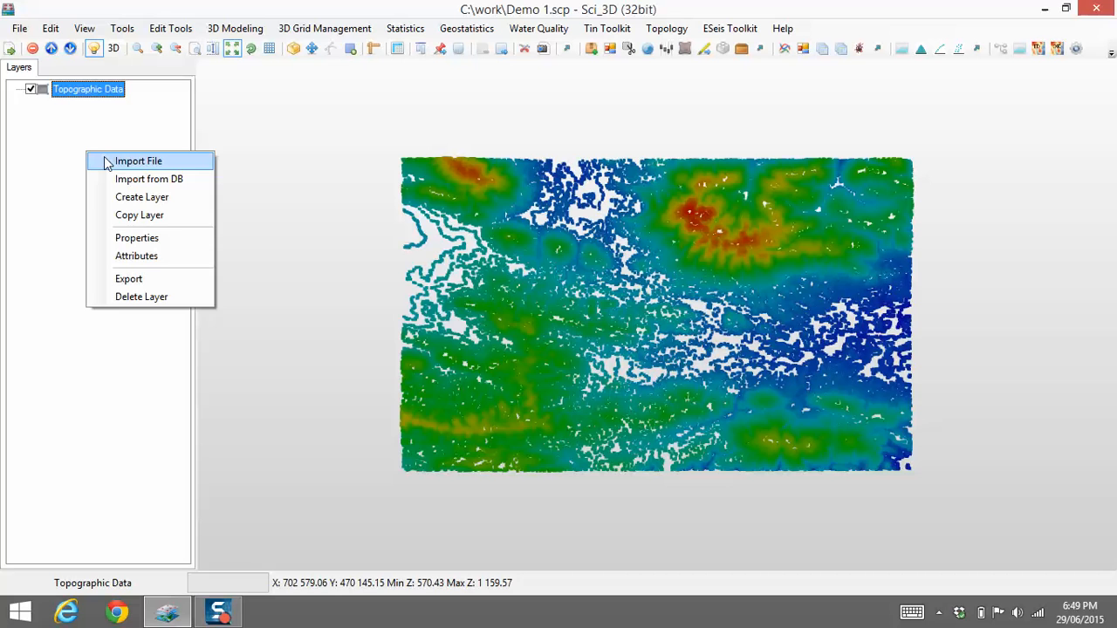
{"action": "left_click", "coordinate": [107, 164]}
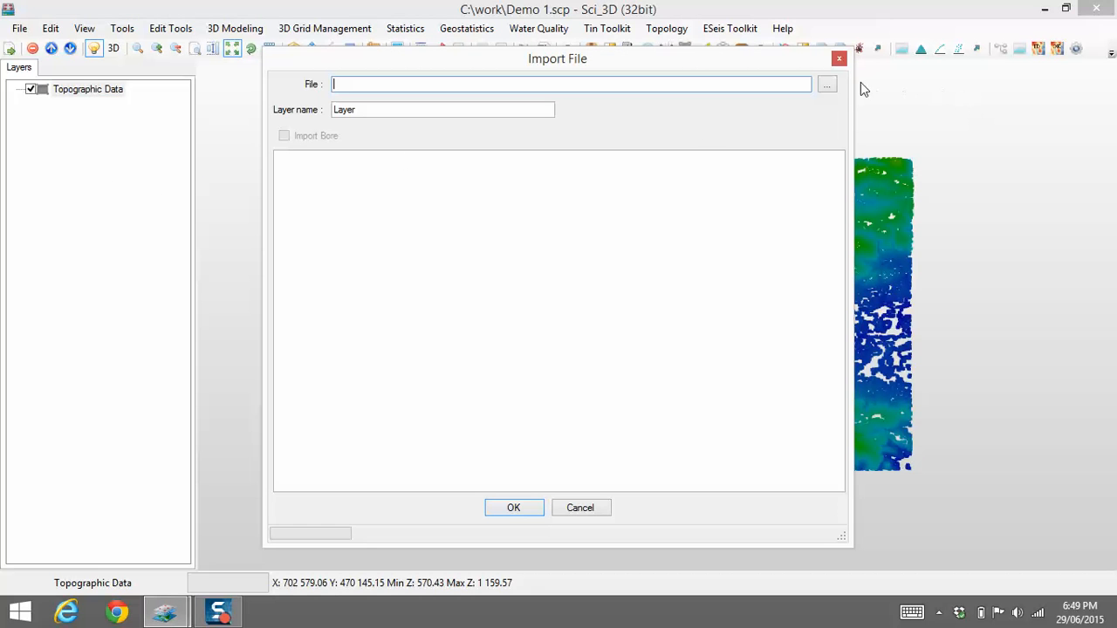
{"action": "left_click", "coordinate": [827, 85]}
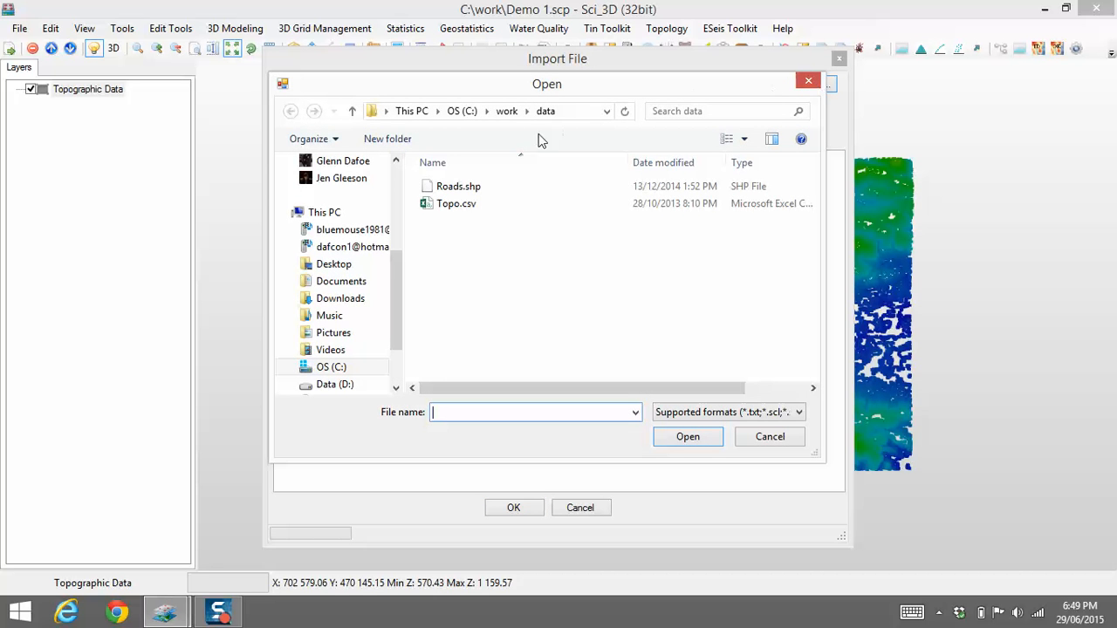
{"action": "left_click", "coordinate": [468, 188]}
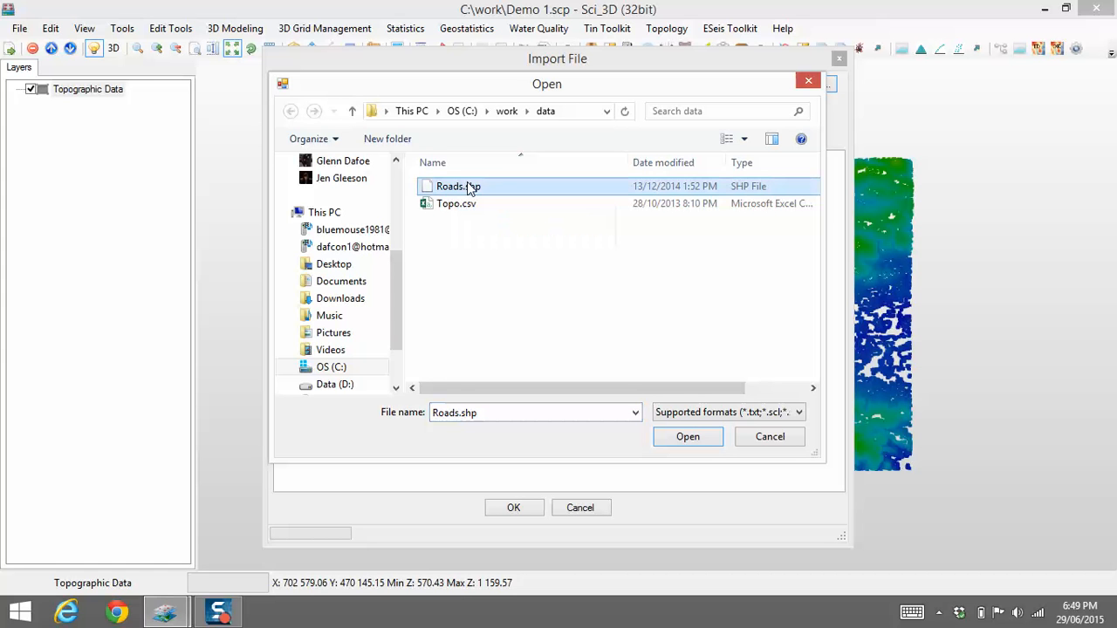
{"action": "left_click", "coordinate": [688, 437]}
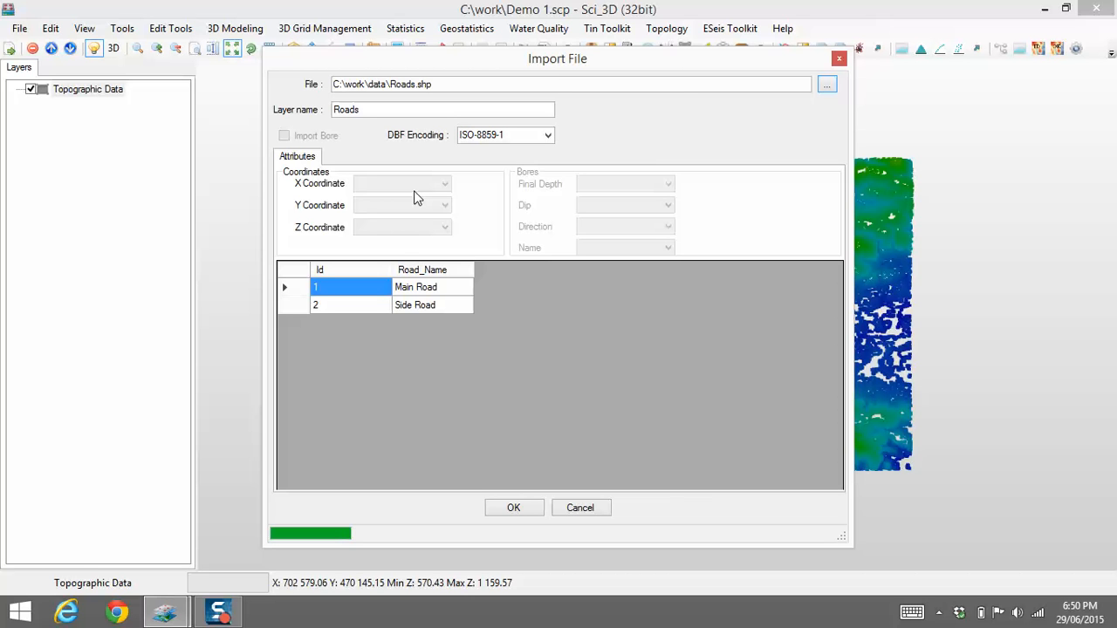
{"action": "left_click", "coordinate": [528, 508]}
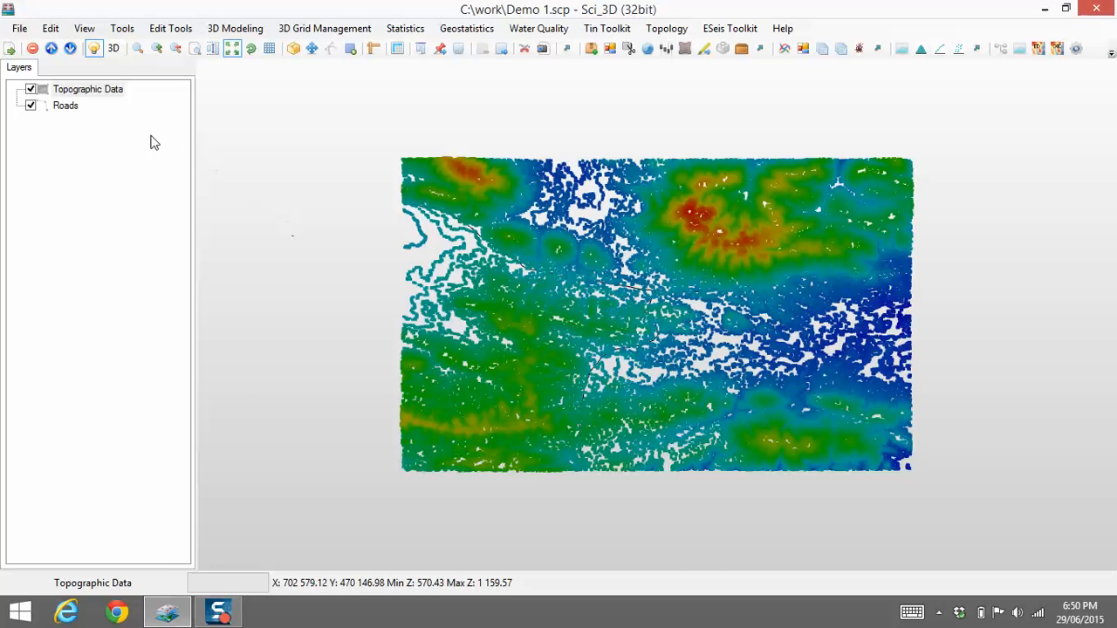
Set the line size of the Roads layer to 1.50 in its layer properties.
{"action": "left_click", "coordinate": [66, 106]}
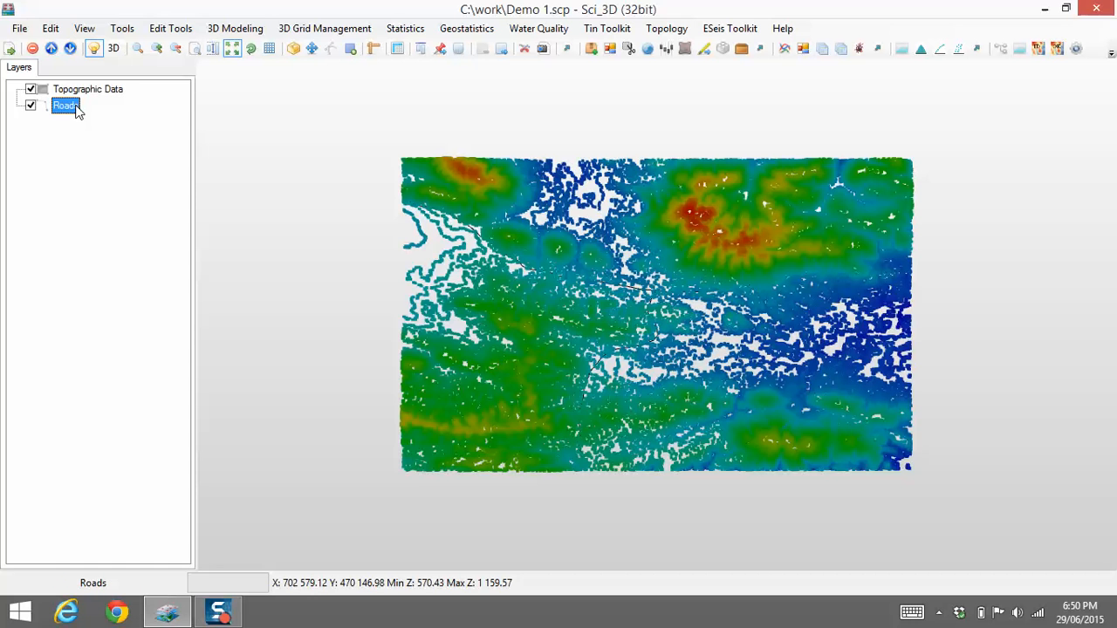
{"action": "double_click", "coordinate": [74, 107]}
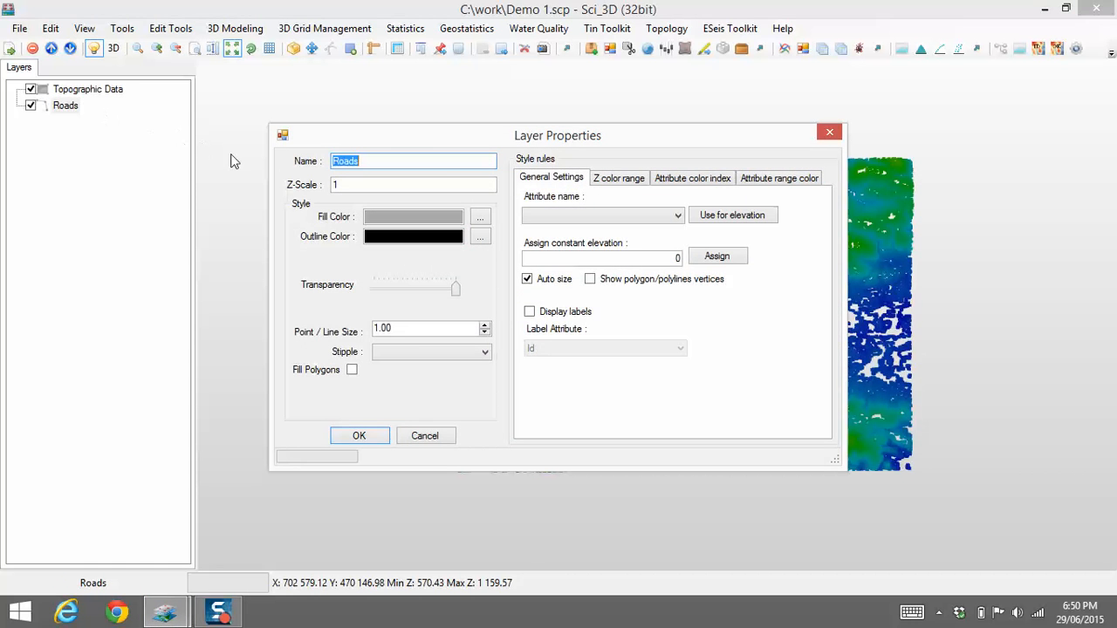
{"action": "left_click", "coordinate": [486, 324]}
{"action": "left_click", "coordinate": [485, 325]}
{"action": "left_click", "coordinate": [485, 325]}
{"action": "left_click", "coordinate": [485, 325]}
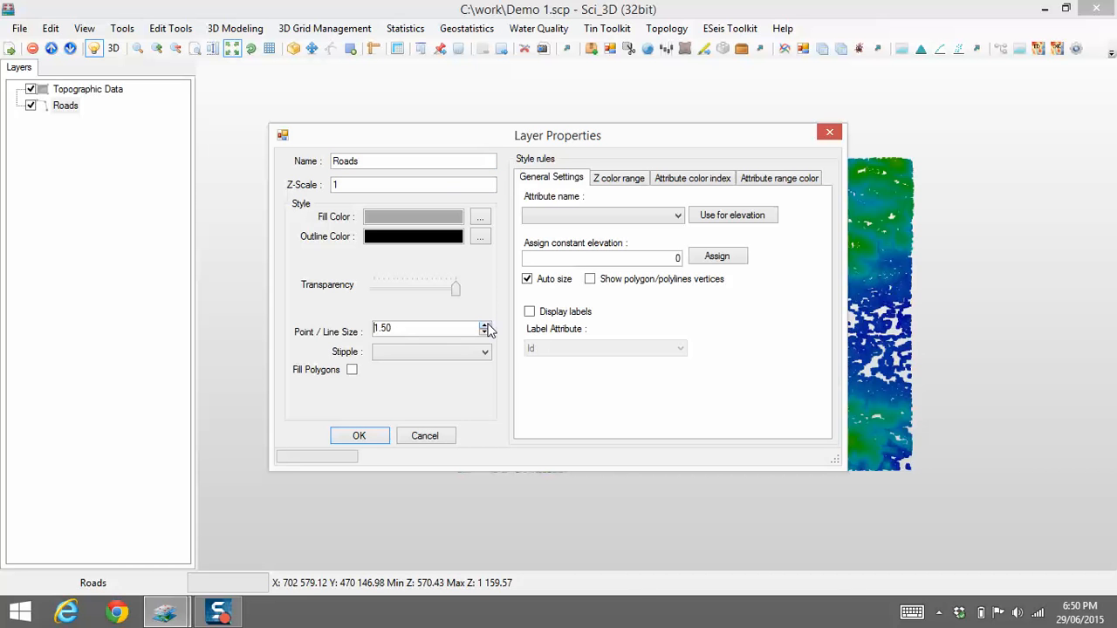
Change the Roads layer's outline color to red and apply the layer properties.
{"action": "left_click", "coordinate": [480, 237]}
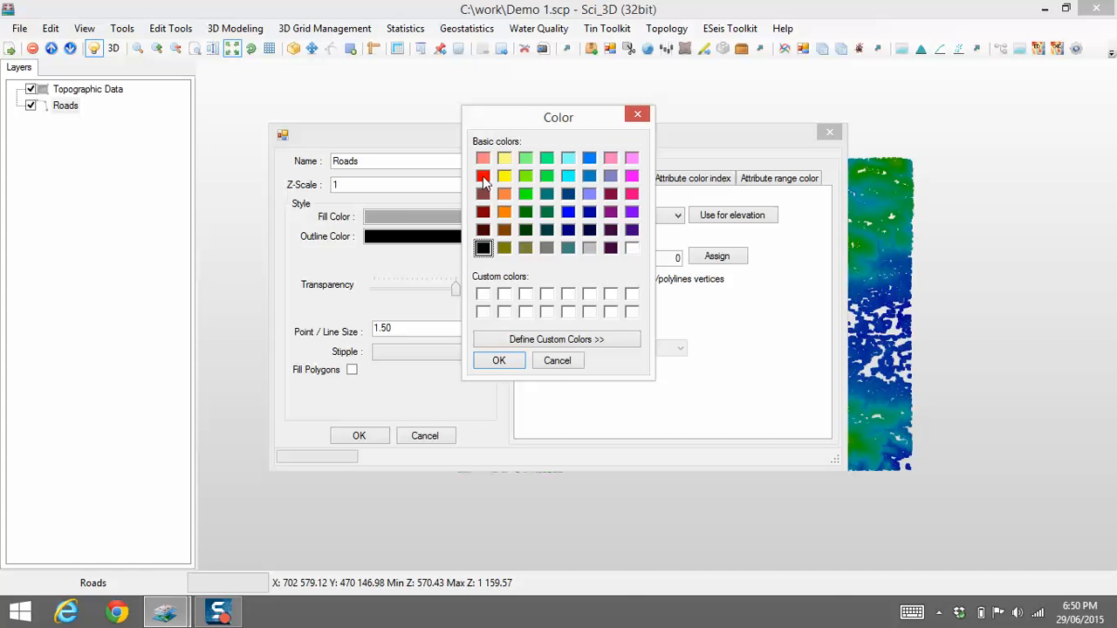
{"action": "left_click", "coordinate": [483, 177]}
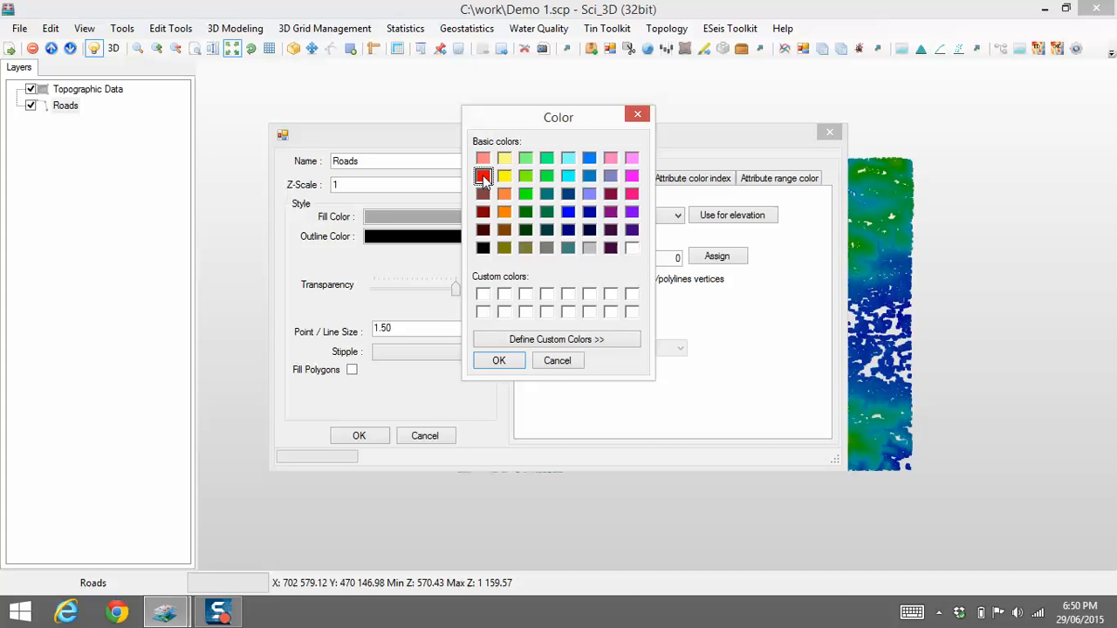
{"action": "left_click", "coordinate": [513, 365]}
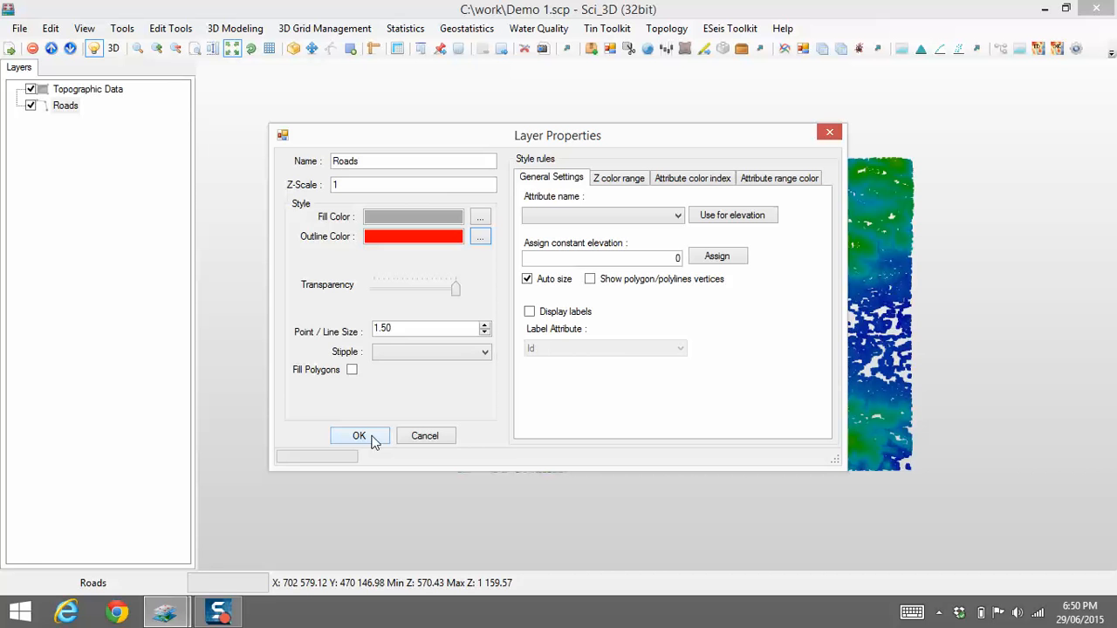
{"action": "left_click", "coordinate": [372, 438]}
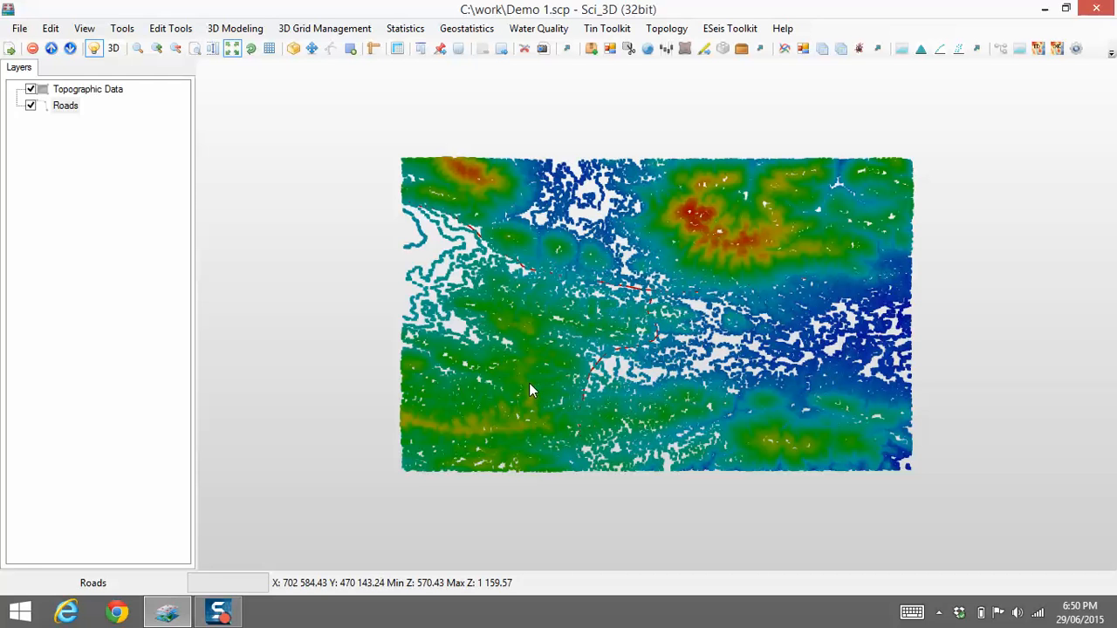
Save the Demo 1 project with its imported layers.
{"action": "left_click", "coordinate": [19, 29]}
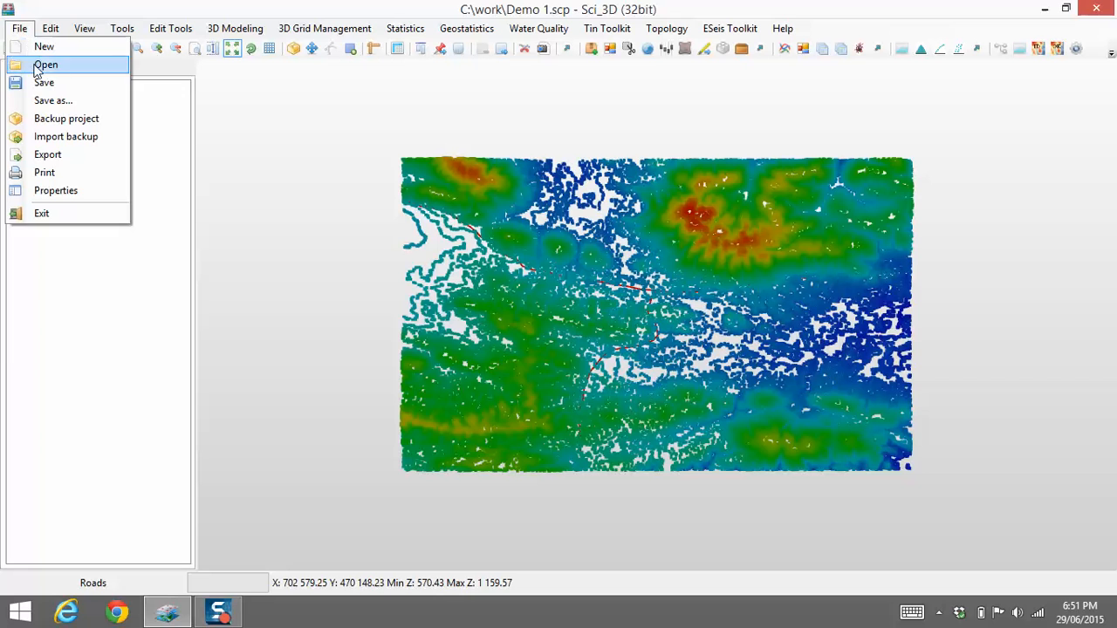
{"action": "left_click", "coordinate": [43, 83]}
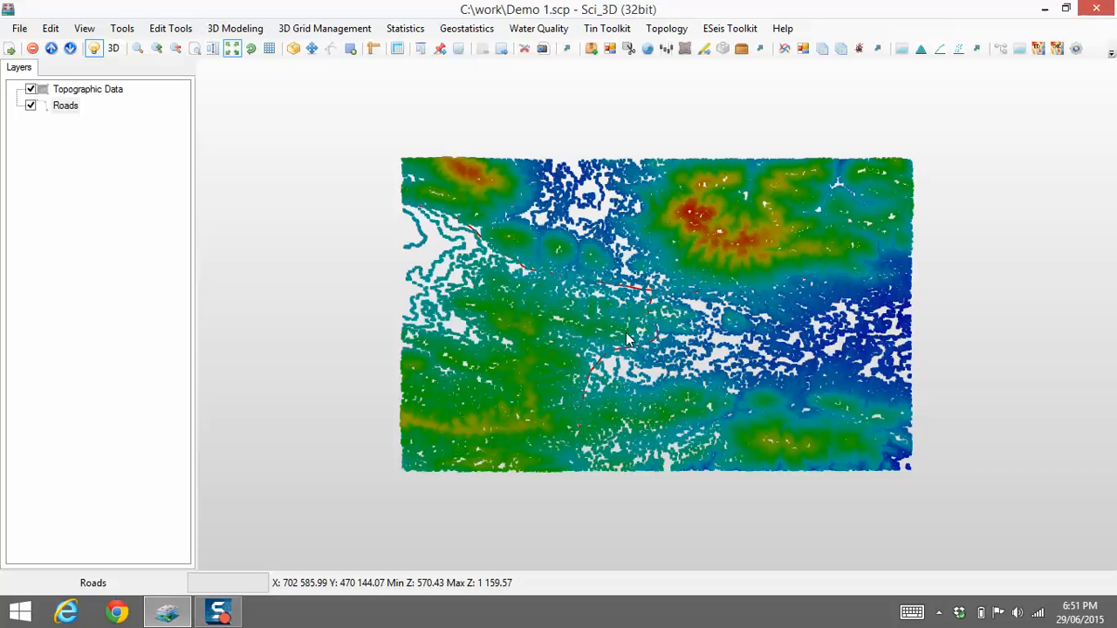
Examine the Roads lines among the topographic points up close and from tilted 3D angles, and reset the camera.
{"action": "scroll", "coordinate": [625, 334], "scroll_direction": "down", "scroll_amount": 5}
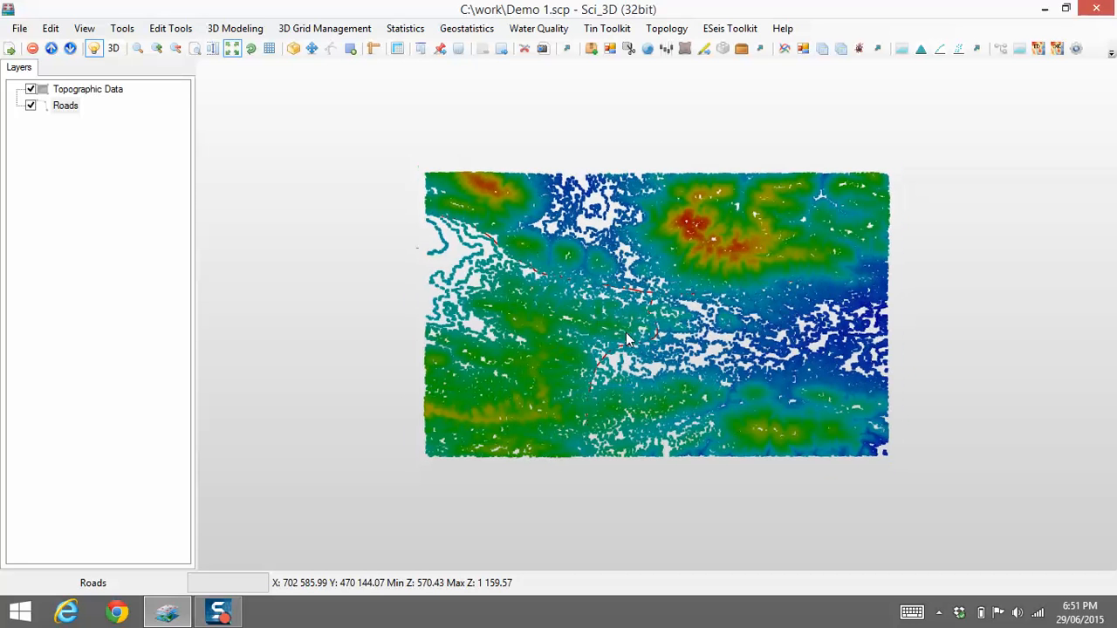
{"action": "scroll", "coordinate": [626, 334], "scroll_direction": "up", "scroll_amount": 5}
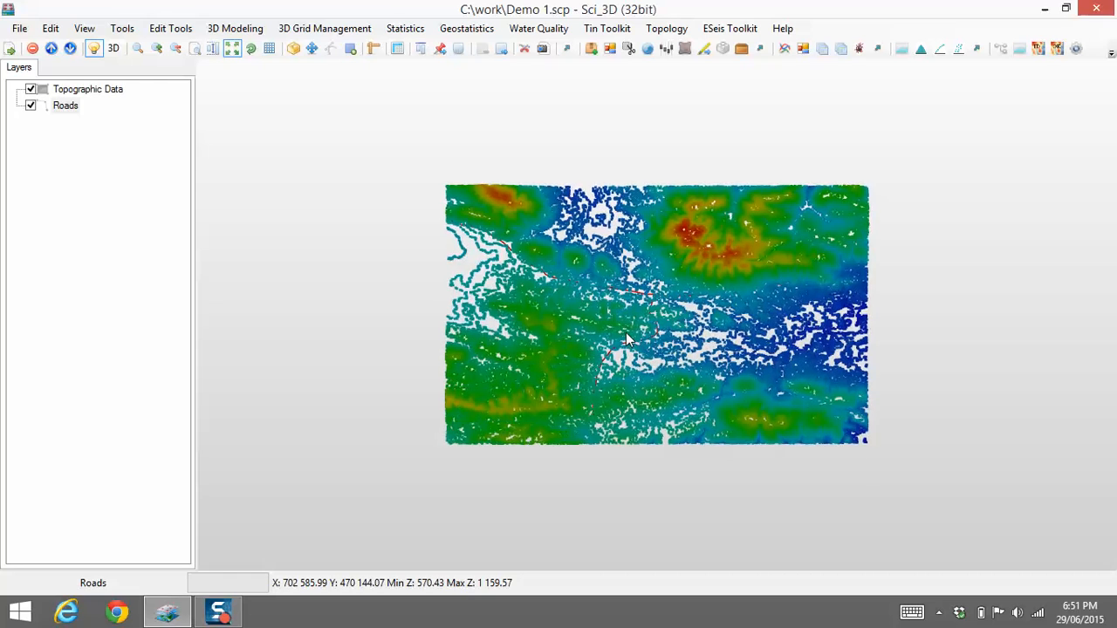
{"action": "scroll", "coordinate": [632, 291], "scroll_direction": "up", "scroll_amount": 5}
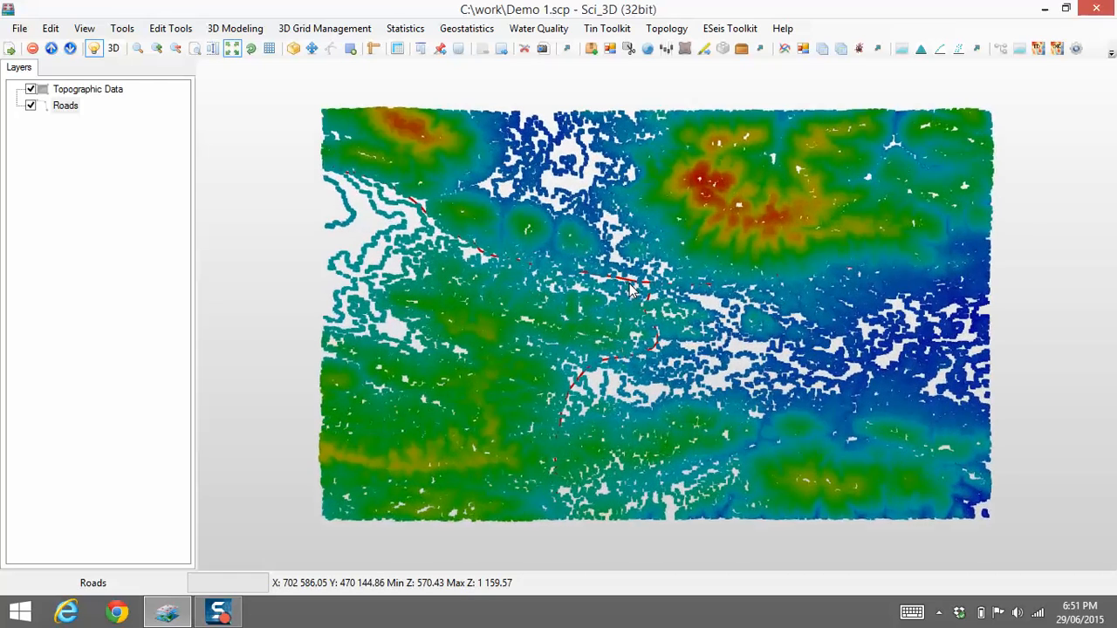
{"action": "scroll", "coordinate": [631, 290], "scroll_direction": "up", "scroll_amount": 3}
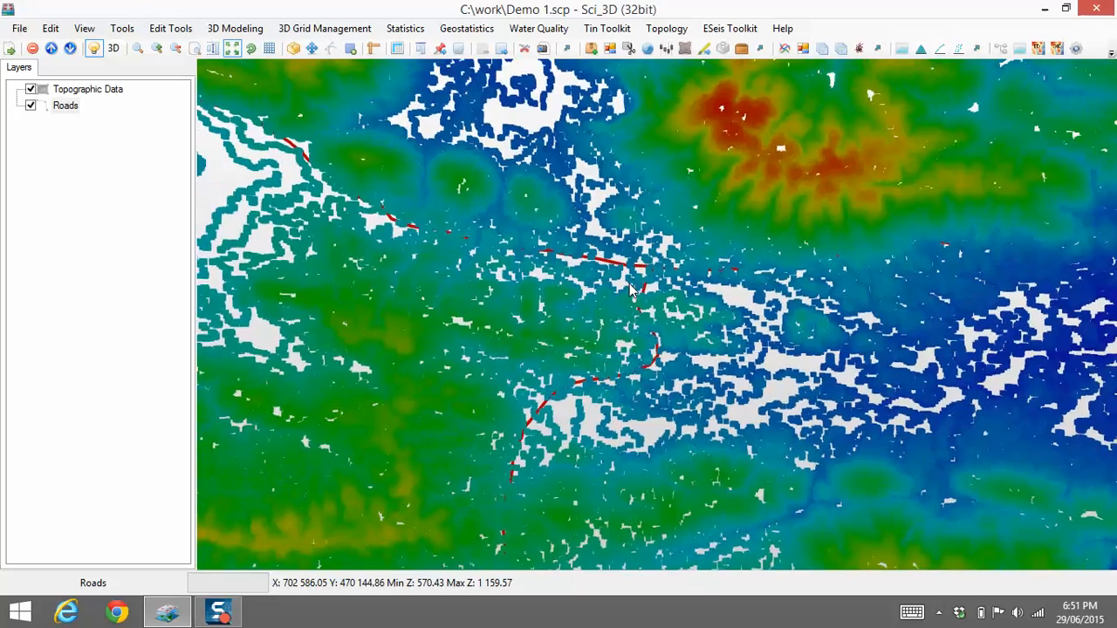
{"action": "scroll", "coordinate": [632, 291], "scroll_direction": "up", "scroll_amount": 3}
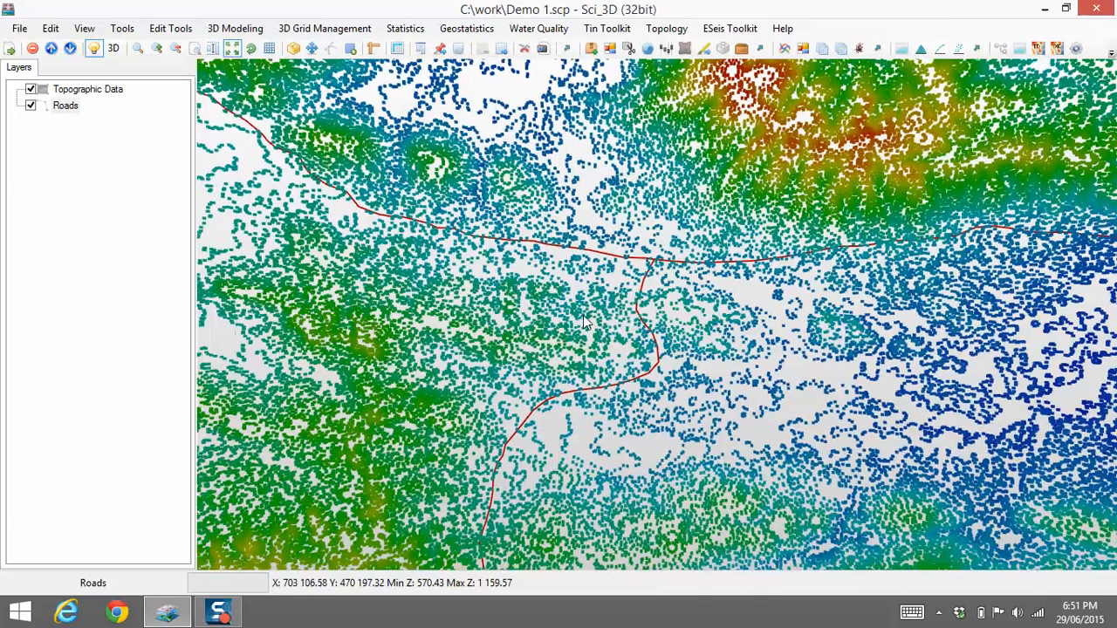
{"action": "left_click_drag", "start_coordinate": [583, 316], "coordinate": [722, 370]}
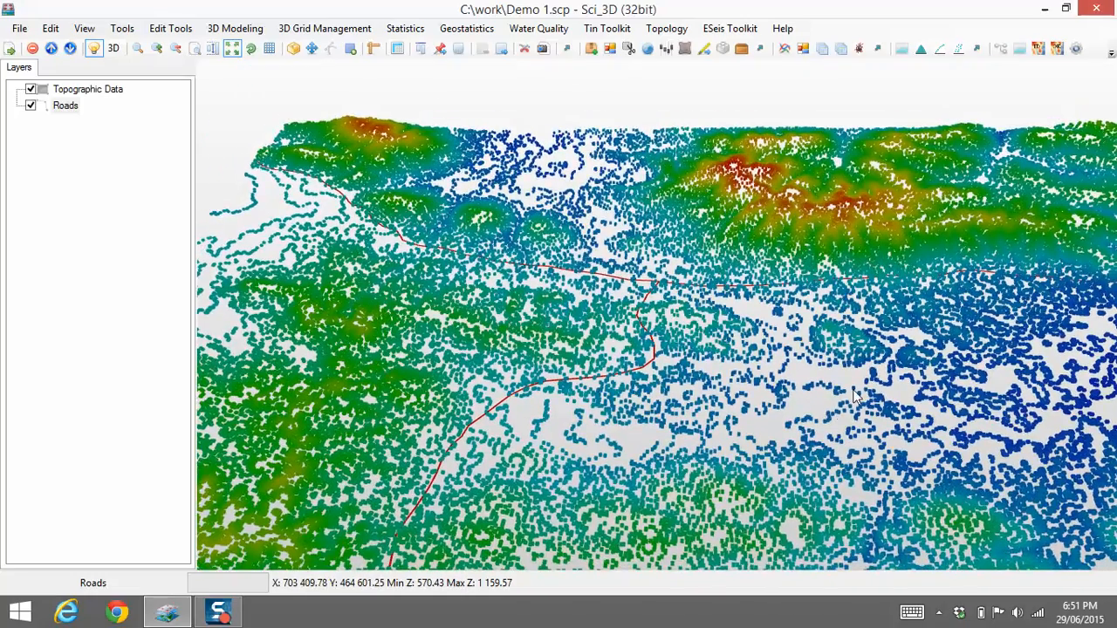
{"action": "left_click_drag", "start_coordinate": [855, 395], "coordinate": [966, 253]}
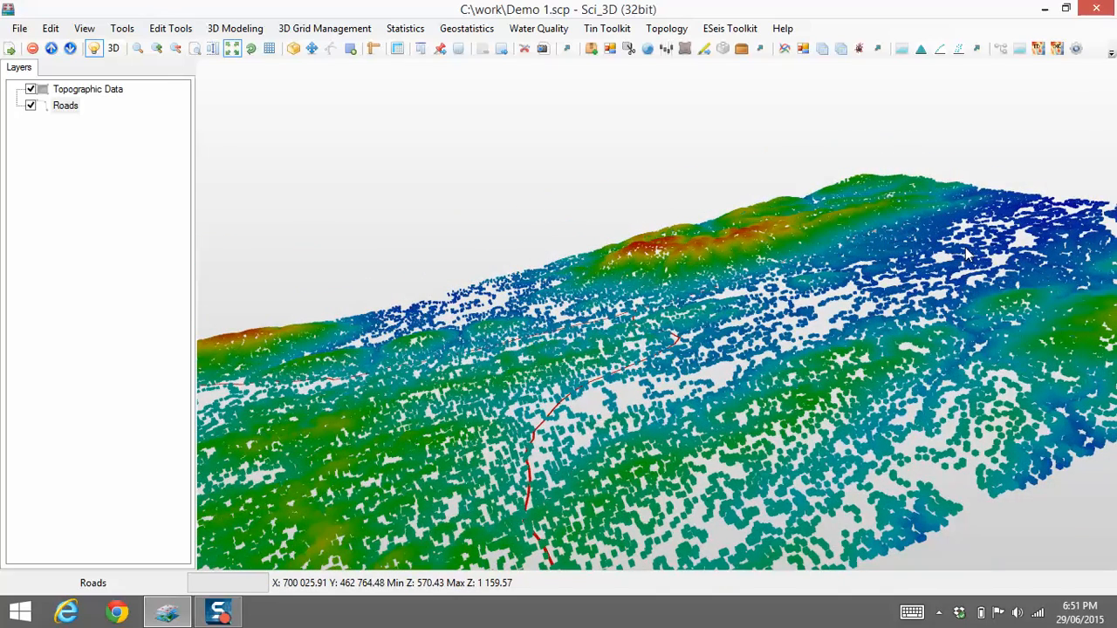
{"action": "left_click_drag", "start_coordinate": [967, 253], "coordinate": [858, 205]}
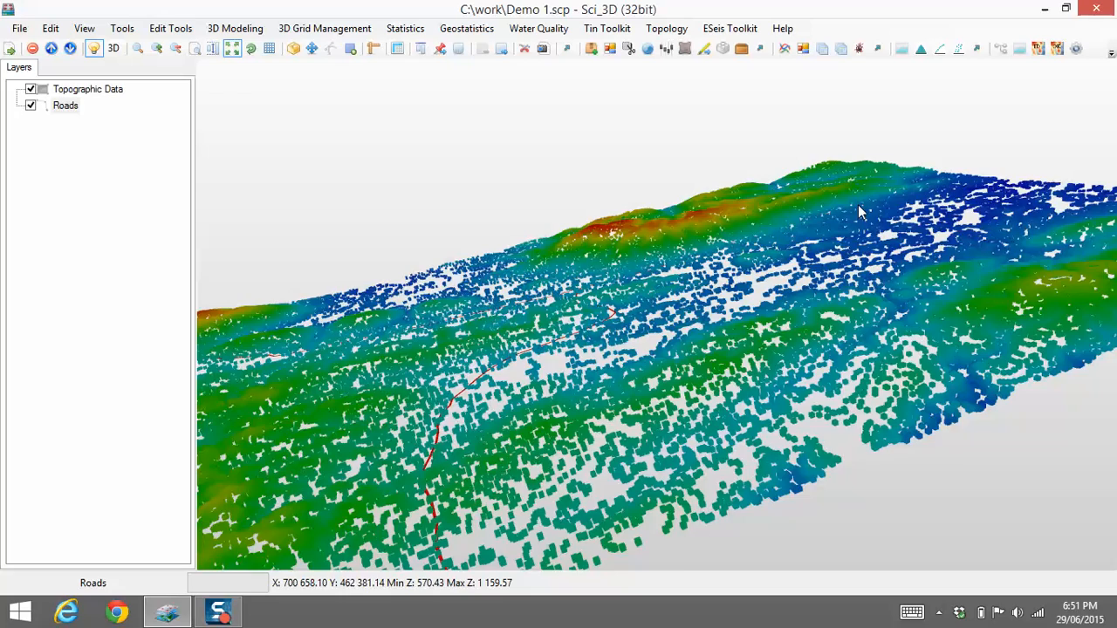
{"action": "left_click_drag", "start_coordinate": [534, 250], "coordinate": [632, 219]}
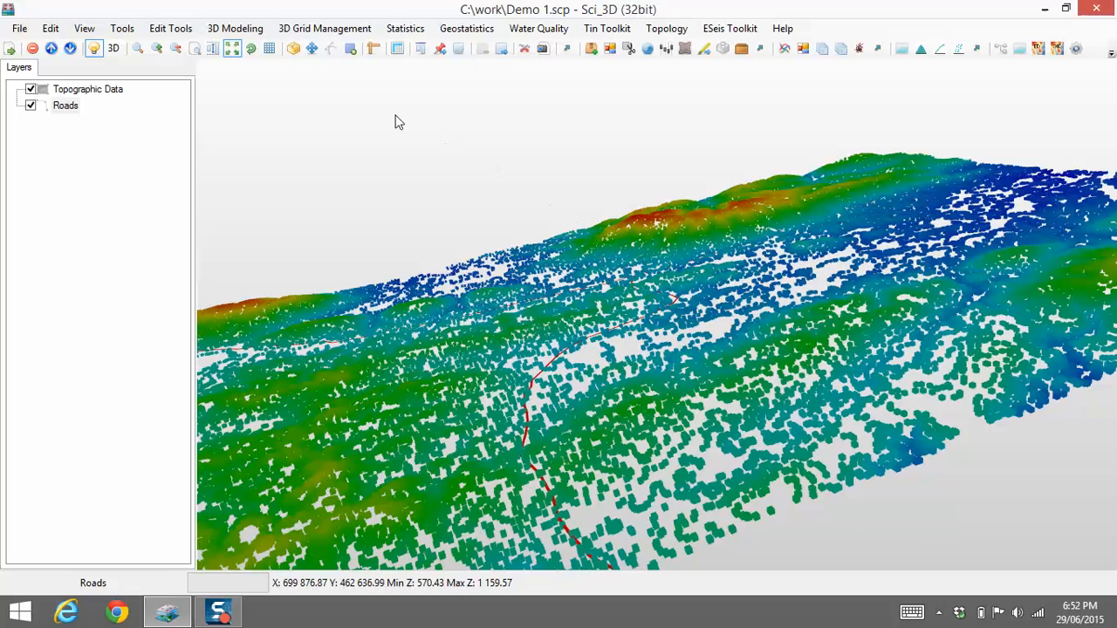
{"action": "left_click", "coordinate": [137, 50]}
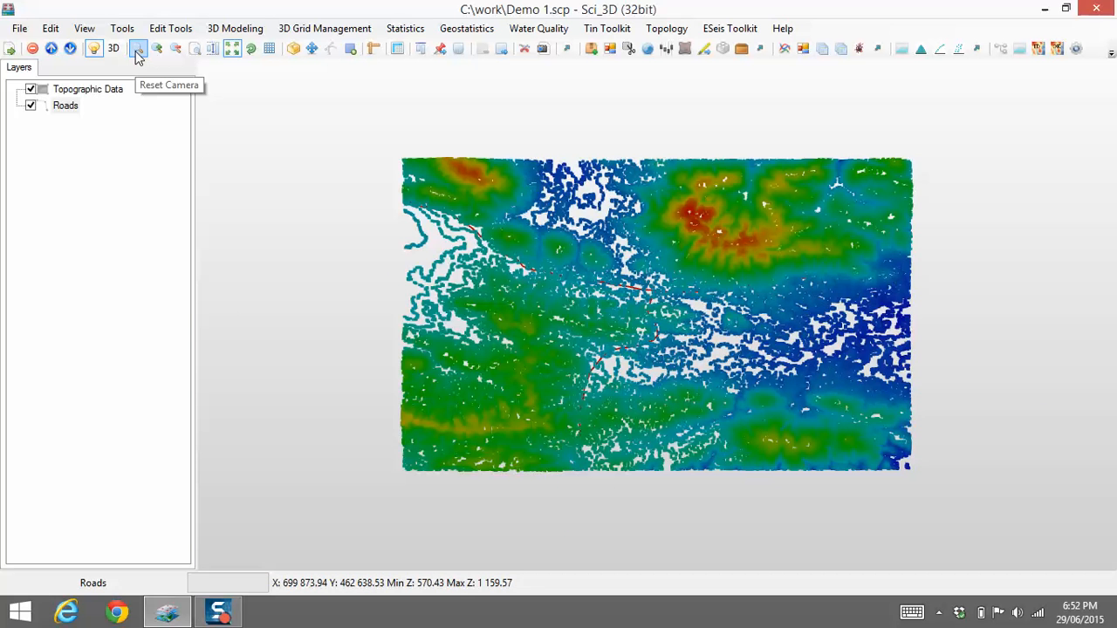